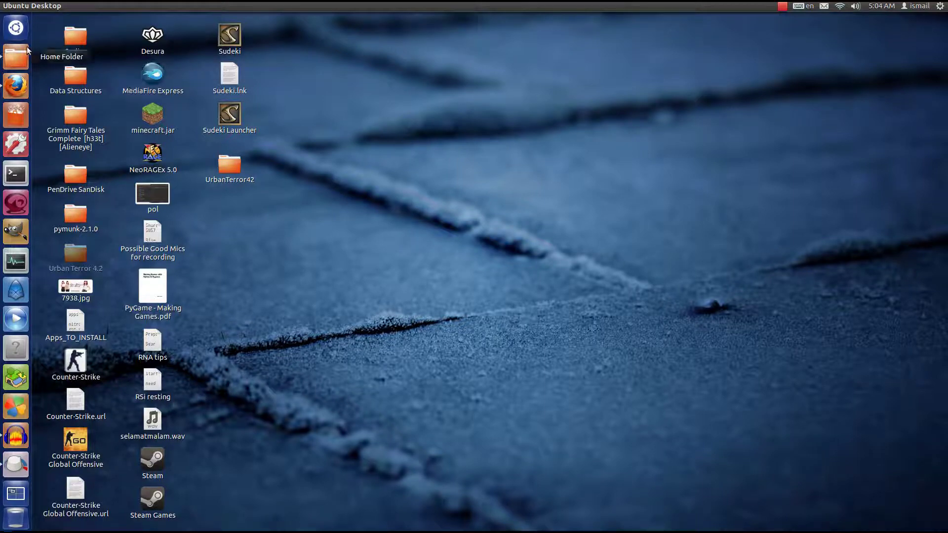
Launch Format Junkie from a Dash search for 'format' and position its window on screen.
left_click(16, 29)
type("f")
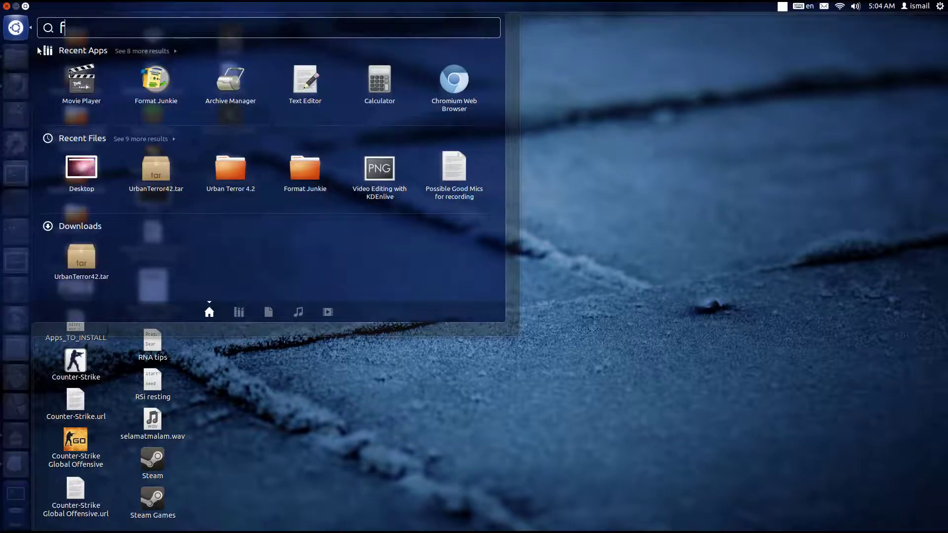
type("ormat")
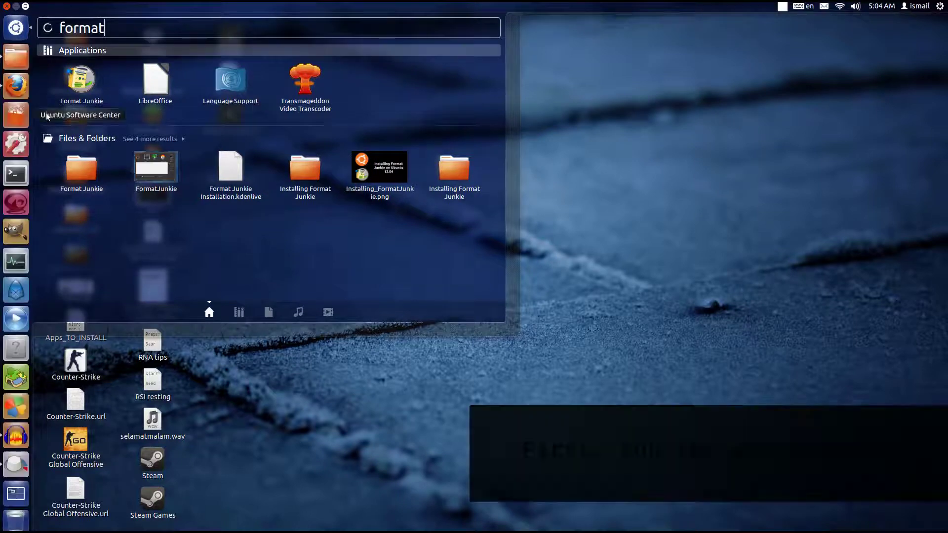
left_click(78, 76)
left_click_drag(330, 249, 622, 98)
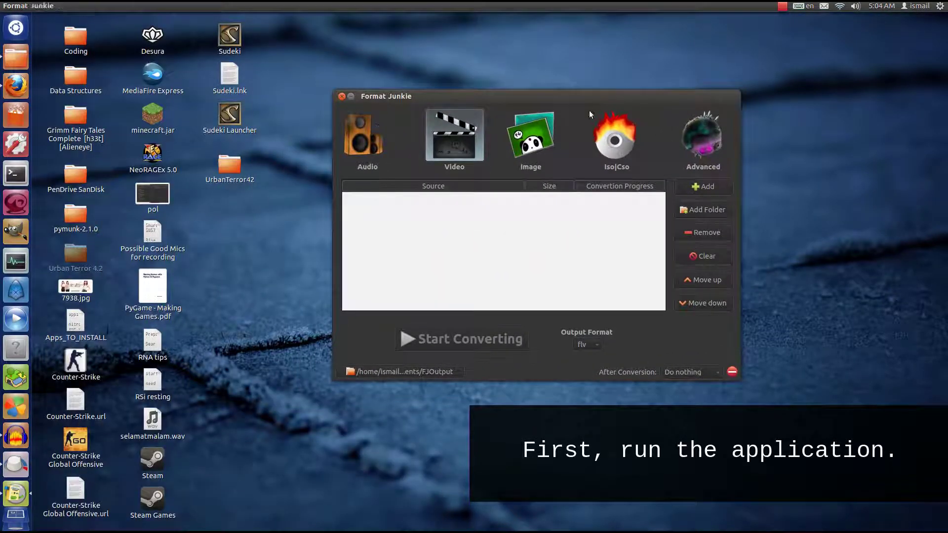
left_click_drag(540, 97, 596, 117)
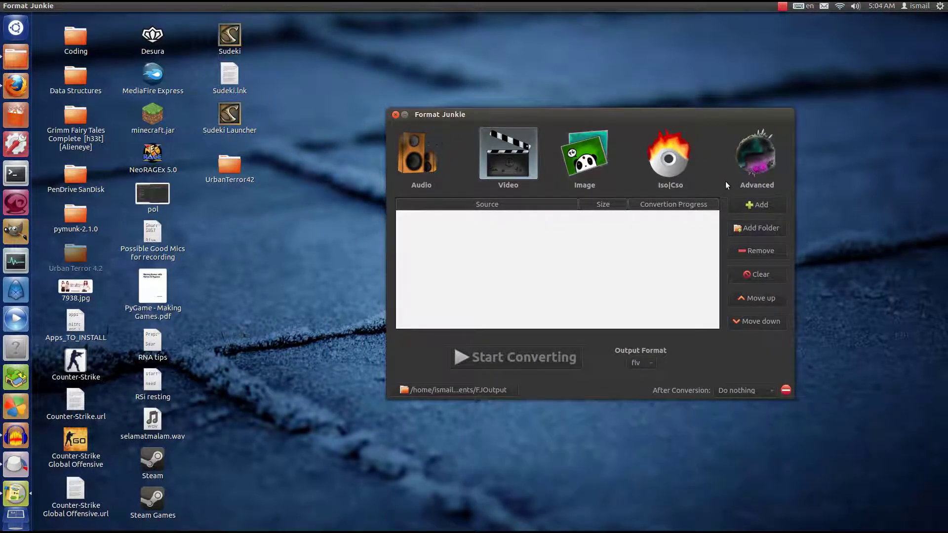
left_click_drag(646, 116, 683, 139)
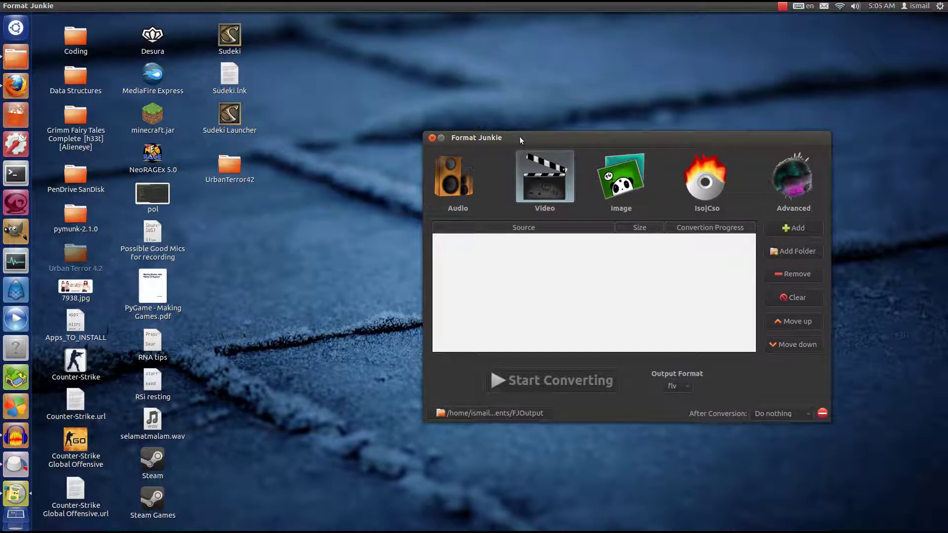
left_click_drag(512, 136, 522, 158)
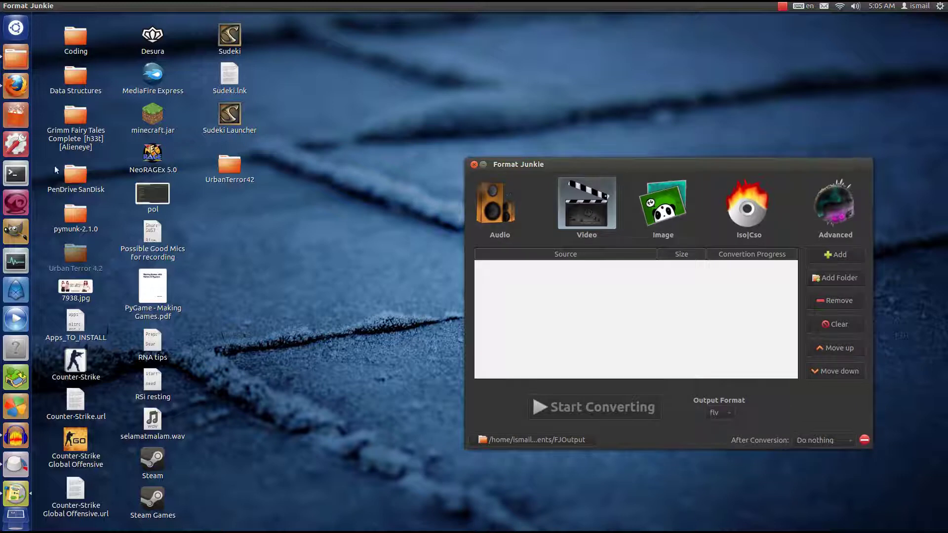
Open a terminal and try 'sudo apt-get remove format-junkie' with the sudo password; the package isn't found.
left_click(16, 173)
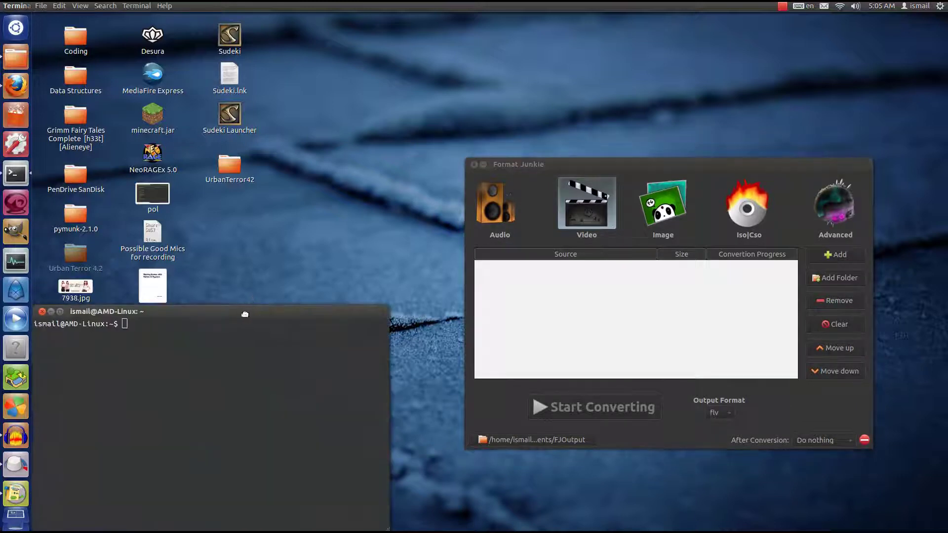
left_click_drag(248, 311, 495, 103)
left_click_drag(590, 157, 173, 88)
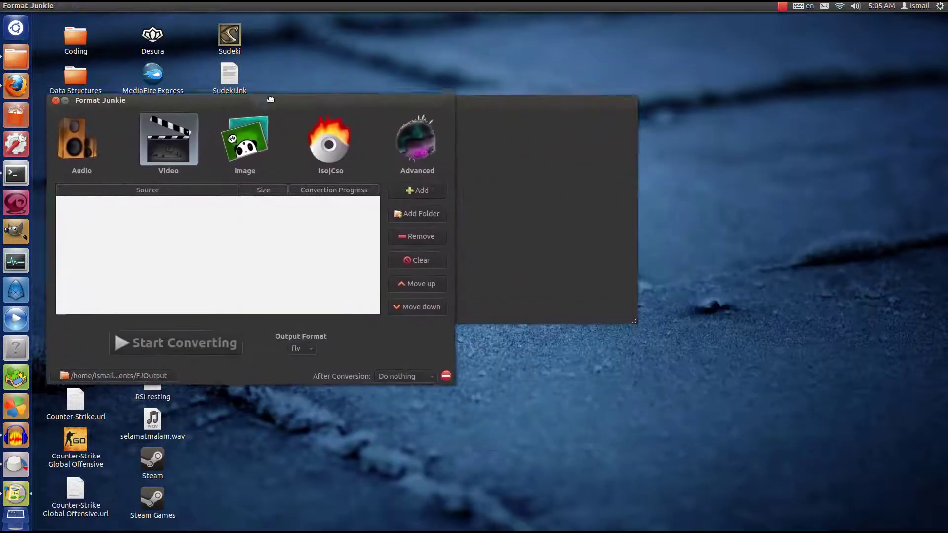
left_click_drag(487, 98, 509, 123)
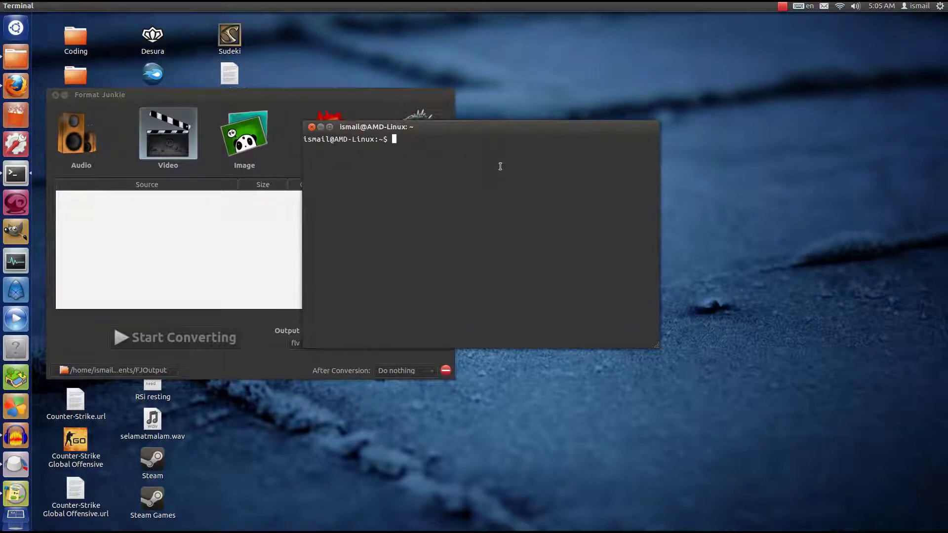
type("s")
type("udo apt-get")
type(" remove ")
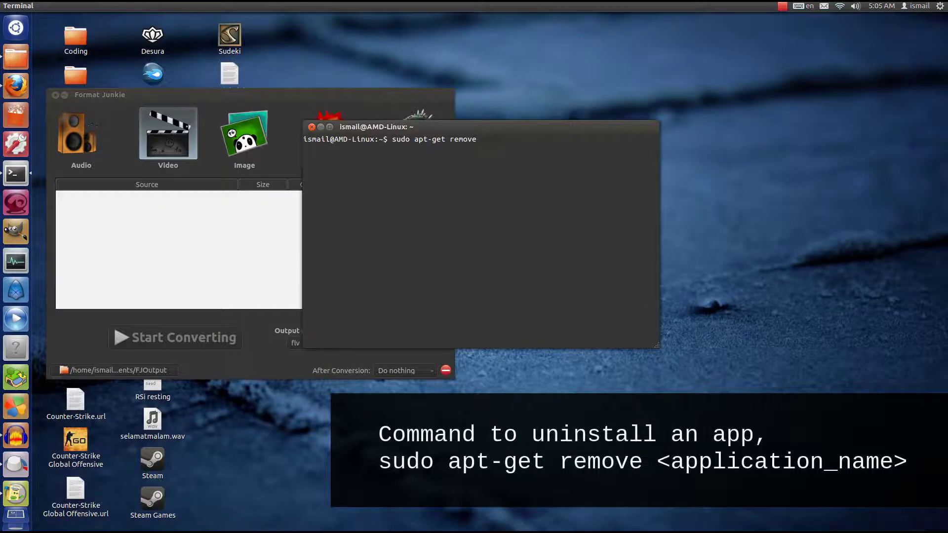
type("format")
type("-junk")
type("ie")
key("Return")
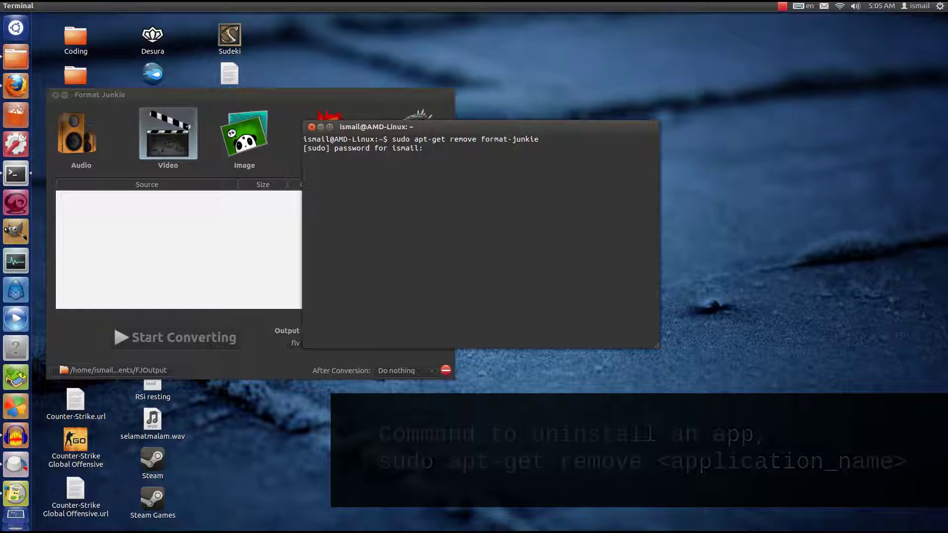
key("Return")
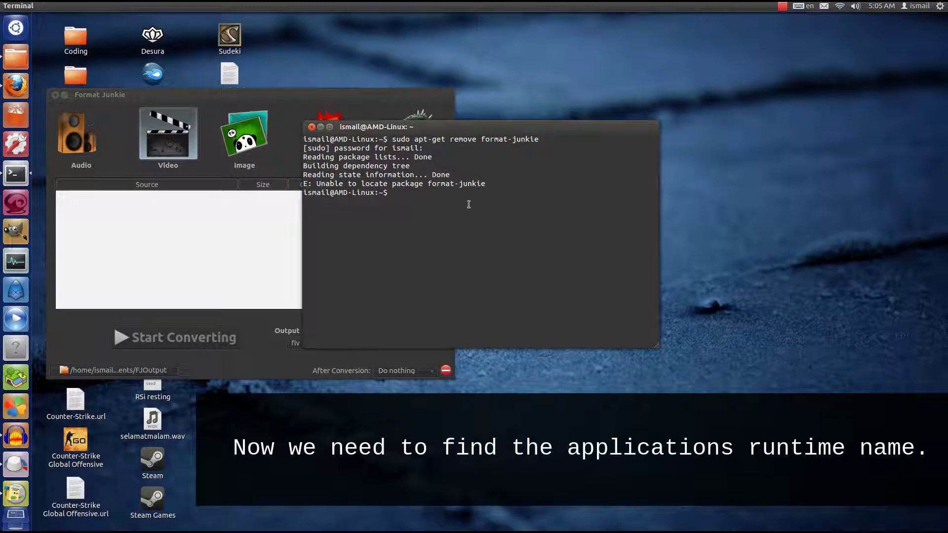
Find the formatjunkie process in System Monitor's process list, then return to the terminal.
left_click(14, 264)
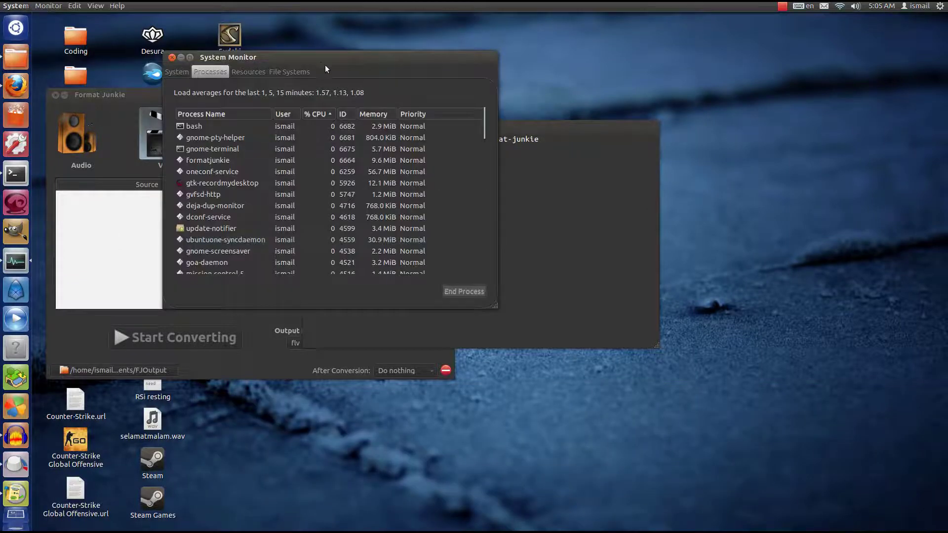
left_click_drag(325, 65, 450, 108)
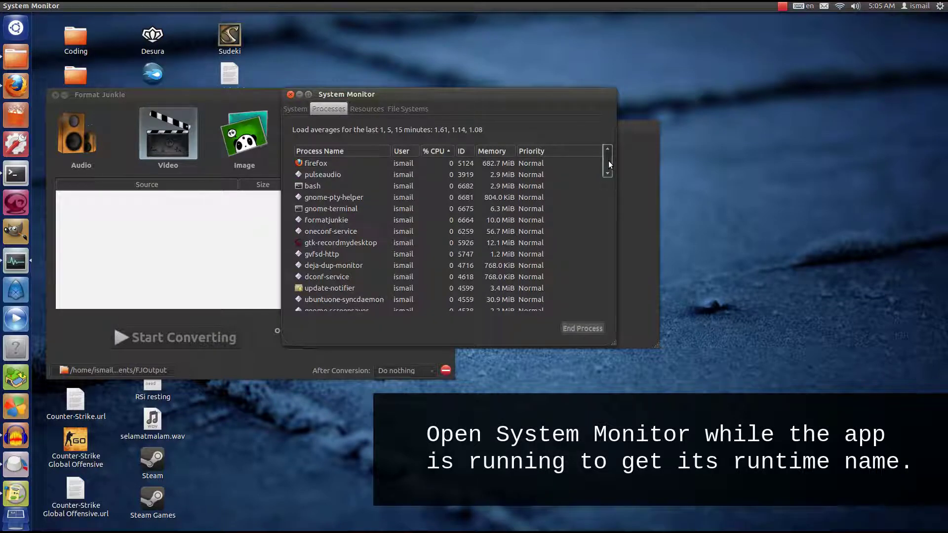
scroll(608, 160, "down", 1)
scroll(608, 160, "down", 1)
scroll(609, 166, "up", 1)
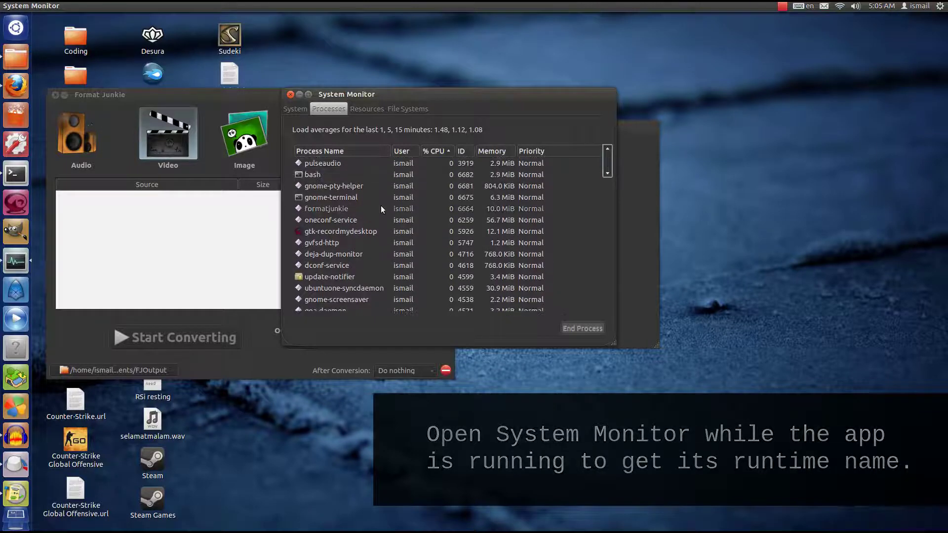
left_click(316, 209)
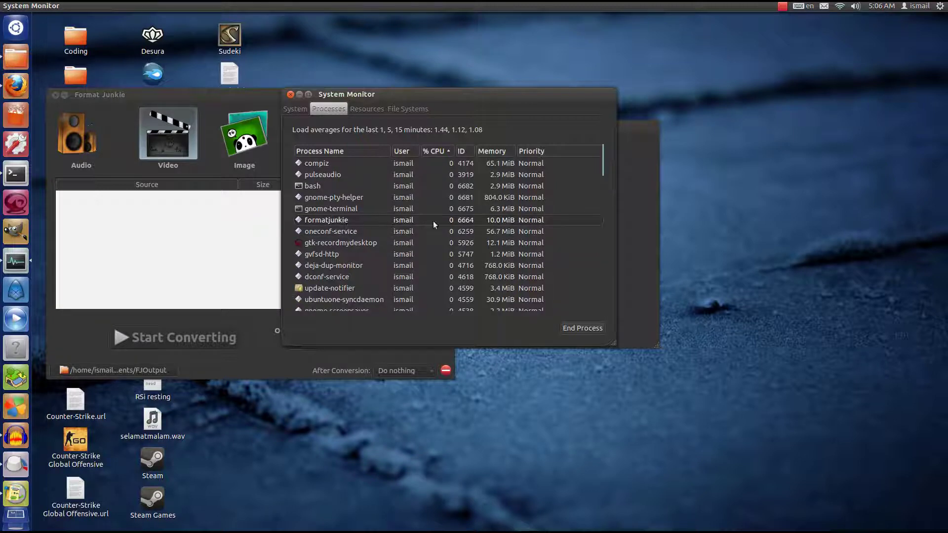
left_click(646, 130)
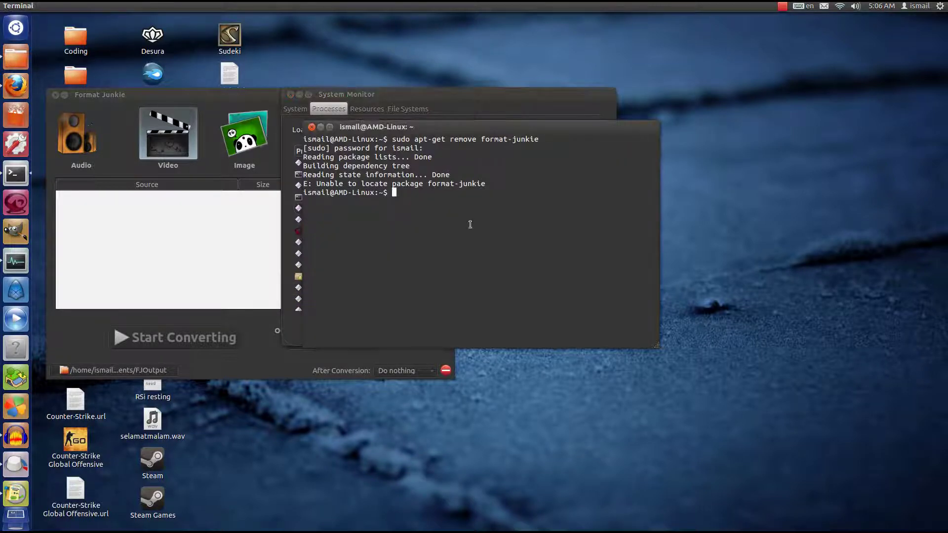
Recall the previous remove command and edit its package name.
key("Up")
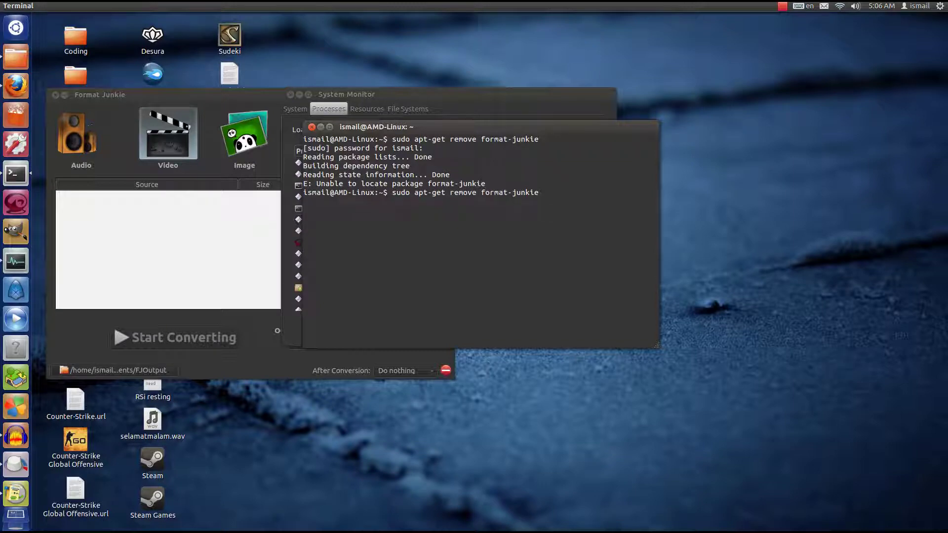
key("BackSpace")
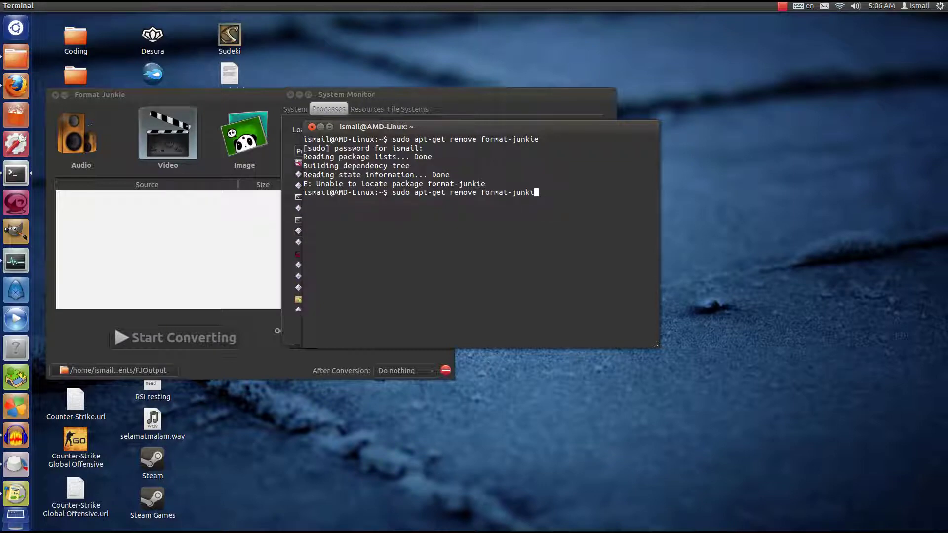
key("BackSpace")
key("BackSpace")
key("BackSpace")
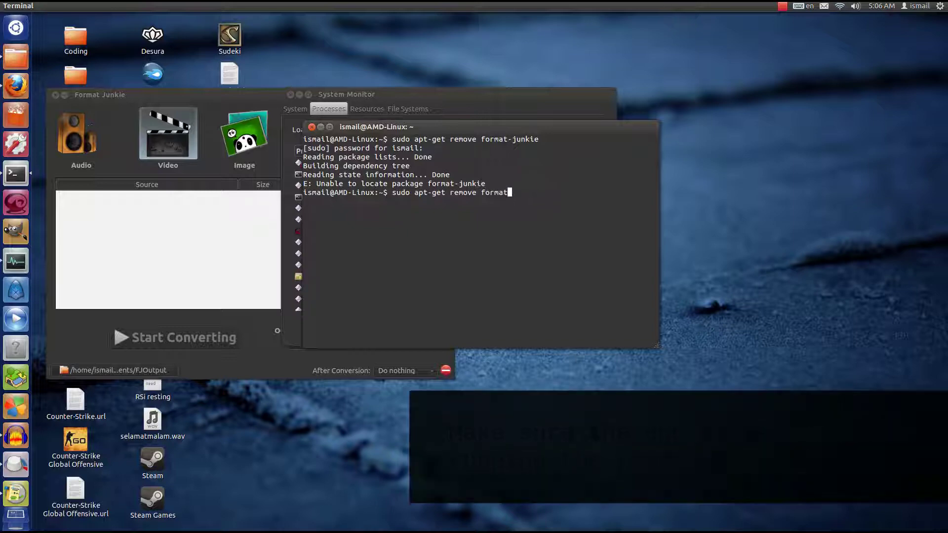
type("junkie")
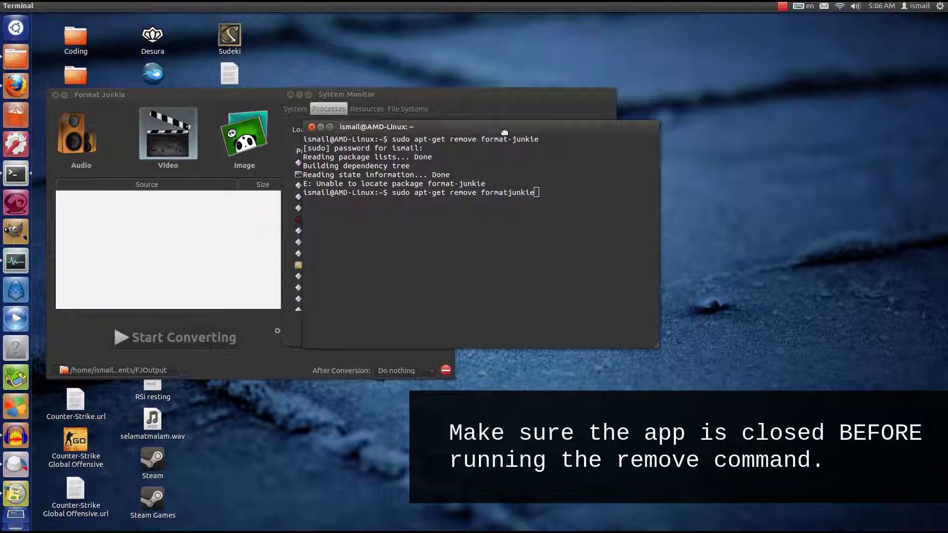
Close System Monitor and the running Format Junkie window.
left_click_drag(504, 131, 550, 162)
left_click(426, 95)
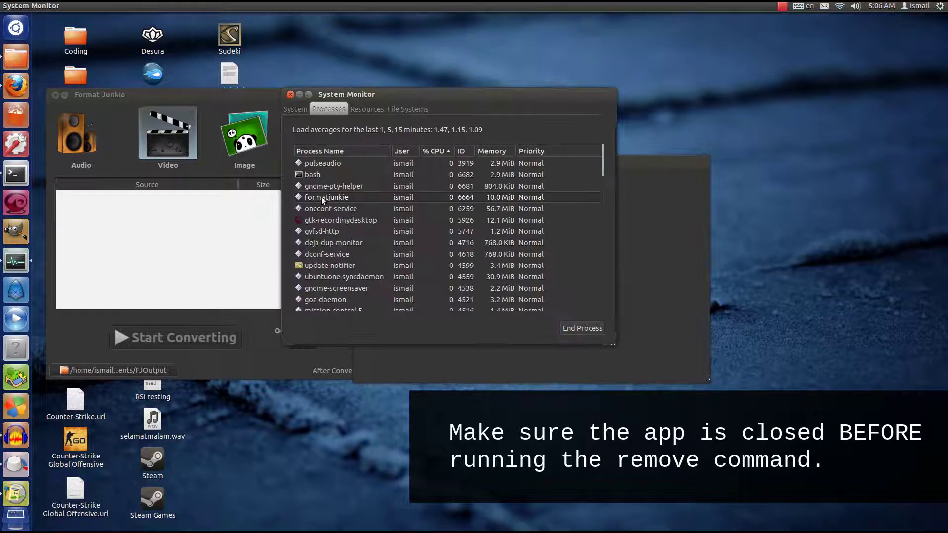
left_click(290, 94)
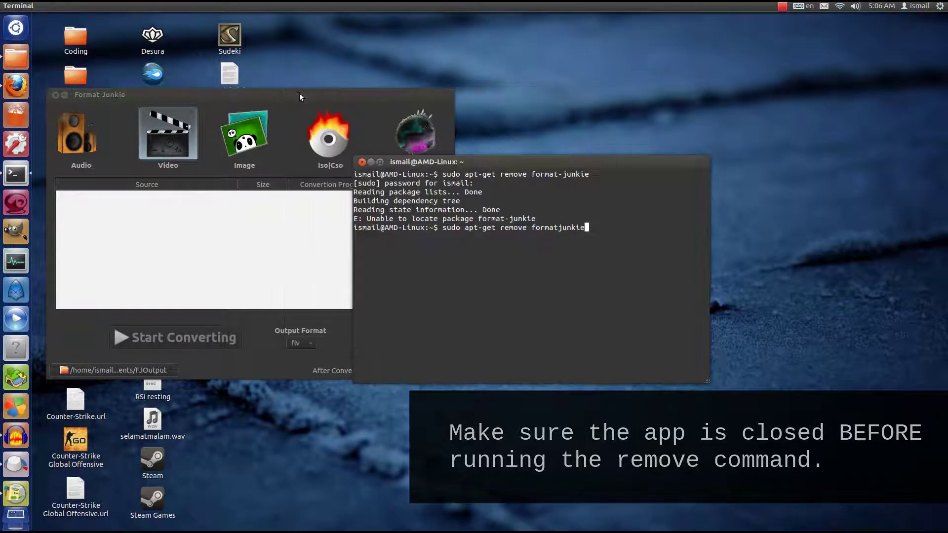
left_click(54, 94)
left_click(54, 94)
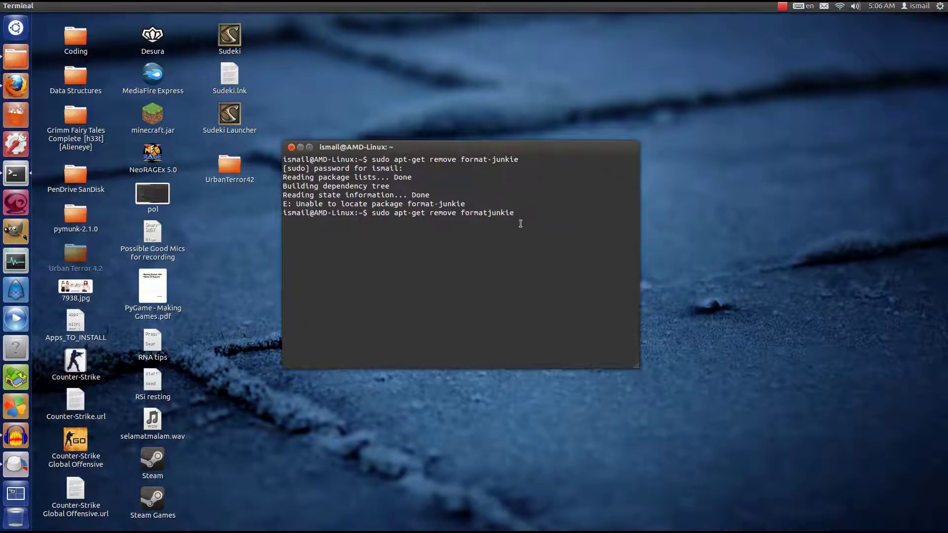
Remove the formatjunkie package, confirm the prompt, and close the terminal.
key("Return")
type("y")
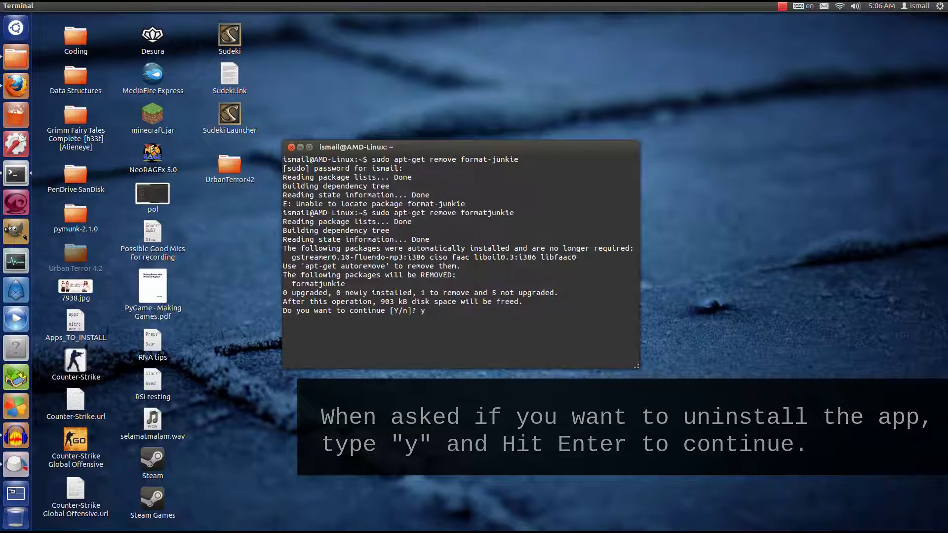
key("Return")
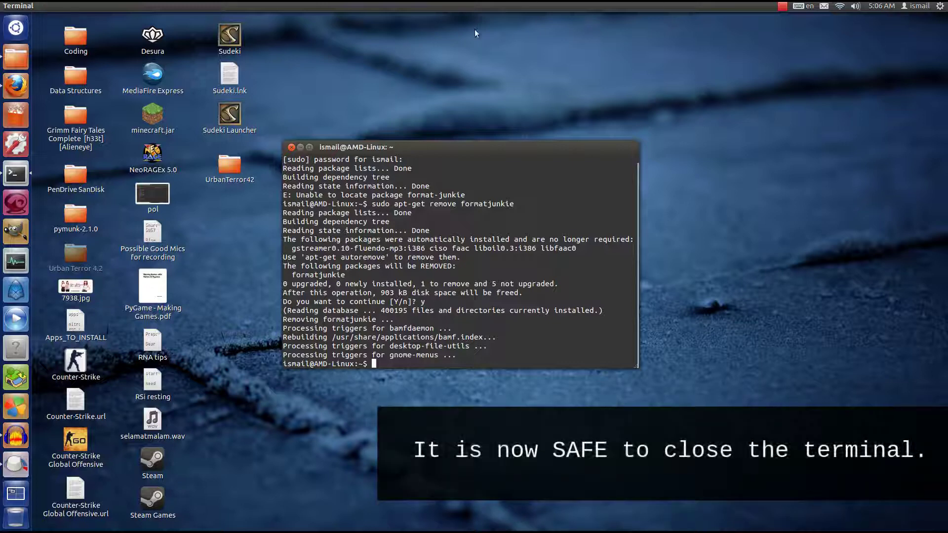
left_click(291, 148)
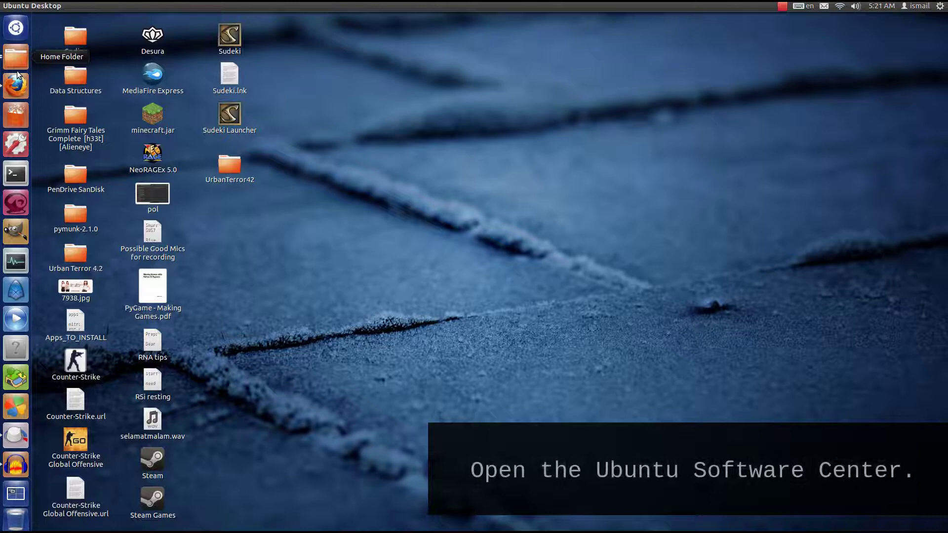
Open Software Sources from Ubuntu Software Center's Edit menu and arrange both windows.
left_click(23, 110)
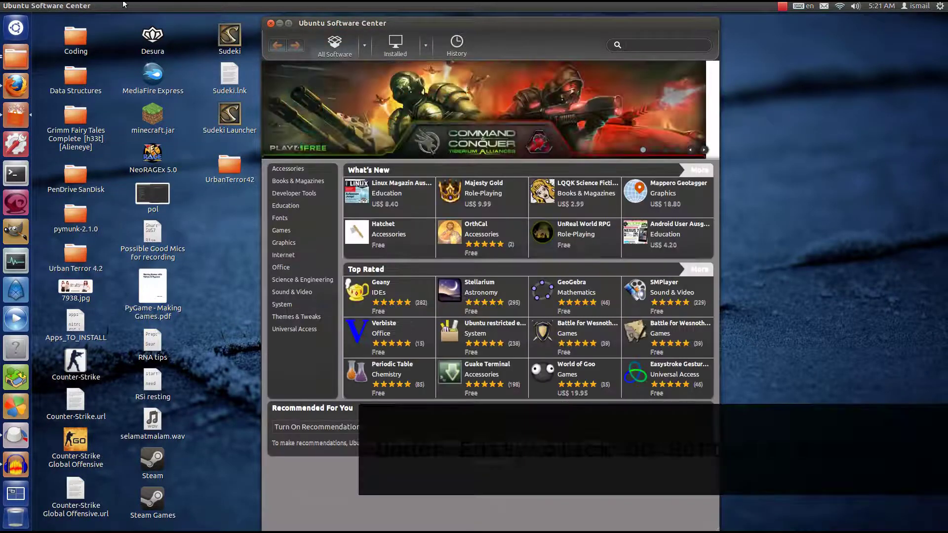
left_click(40, 6)
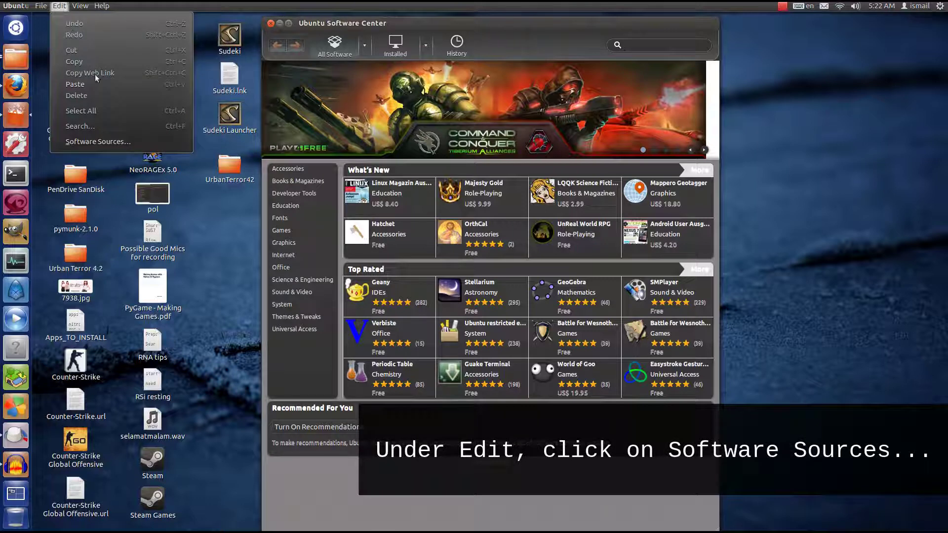
left_click(142, 141)
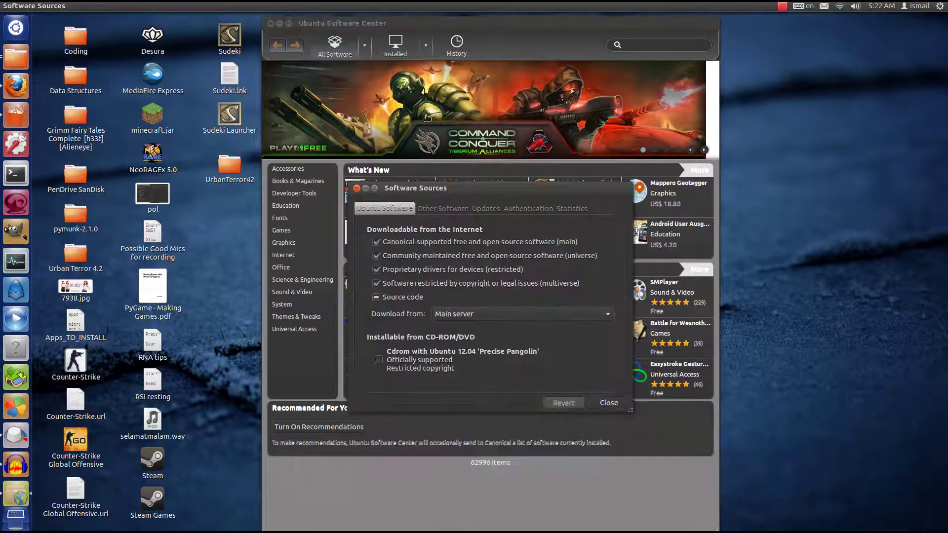
left_click(449, 143)
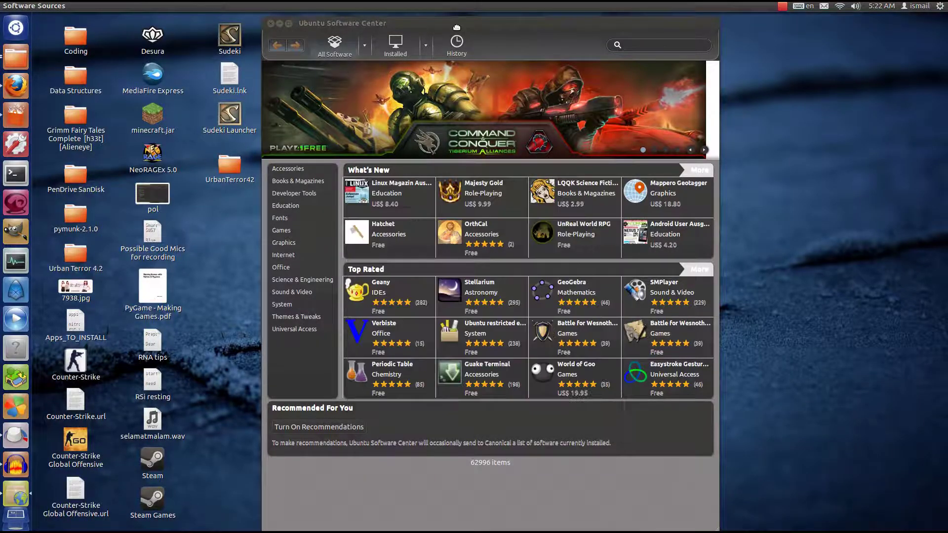
mouse_move(457, 28)
left_mouse_down()
mouse_move(266, 43)
mouse_move(229, 24)
left_mouse_up()
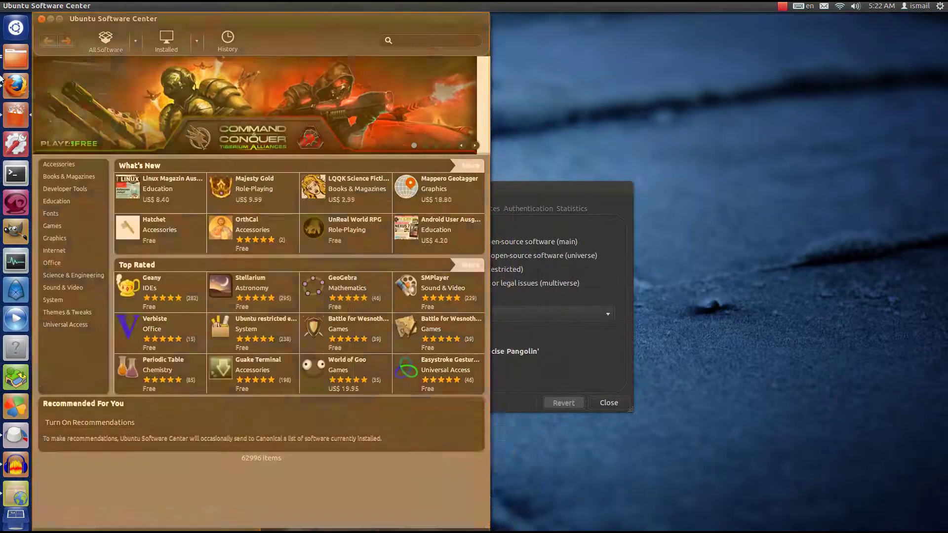
left_click_drag(509, 186, 495, 91)
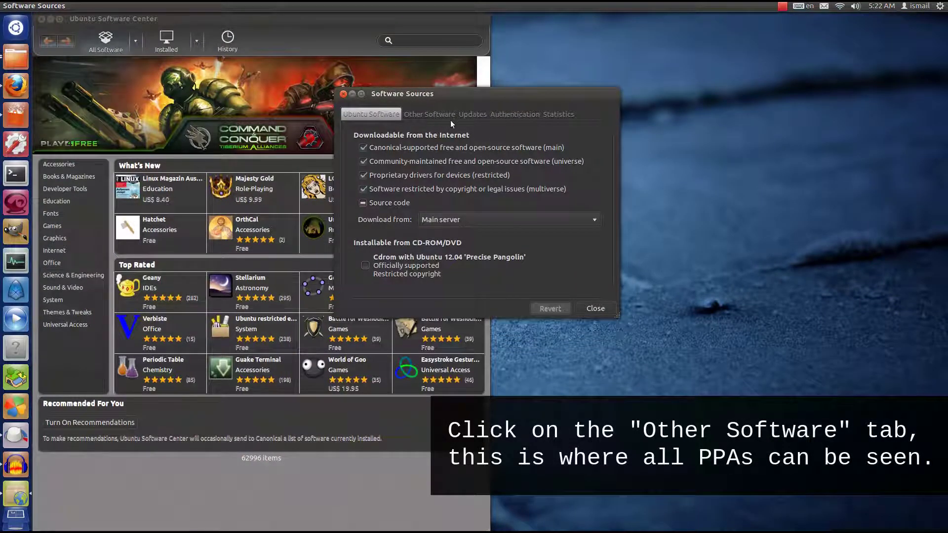
Show Other Software in an enlarged window and select the hakermania format-junkie main entry.
left_click(430, 115)
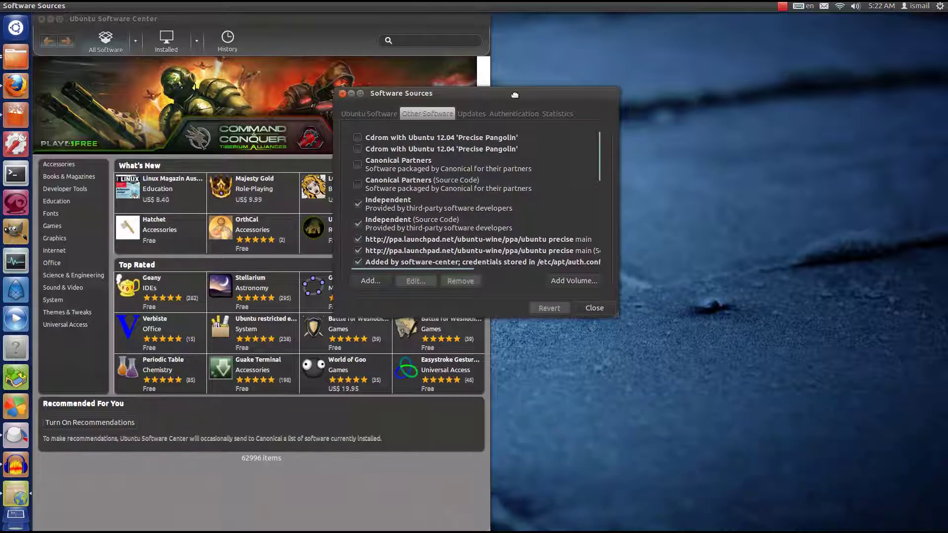
left_click_drag(515, 96, 442, 76)
left_click_drag(544, 296, 720, 348)
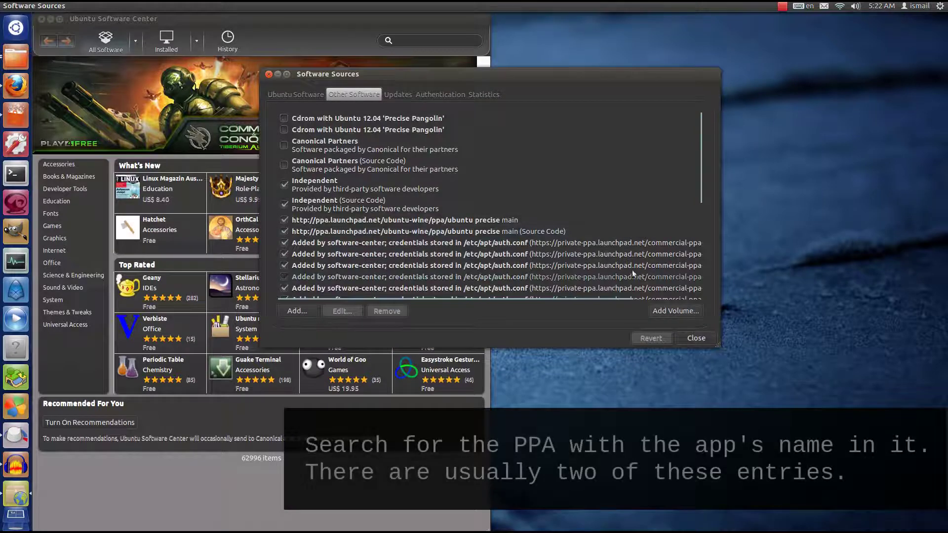
scroll(612, 236, "down", 2)
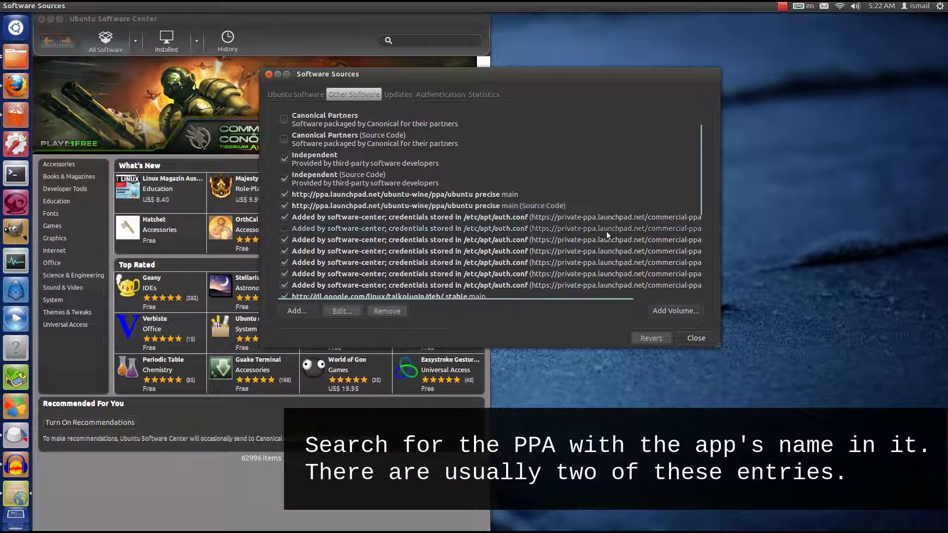
scroll(606, 232, "down", 2)
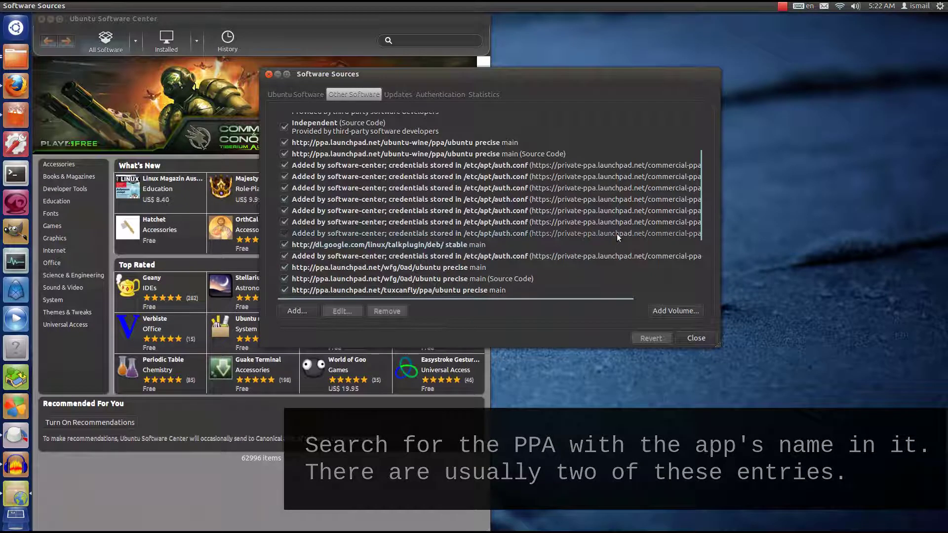
scroll(615, 234, "down", 1)
scroll(614, 230, "down", 3)
scroll(614, 230, "down", 1)
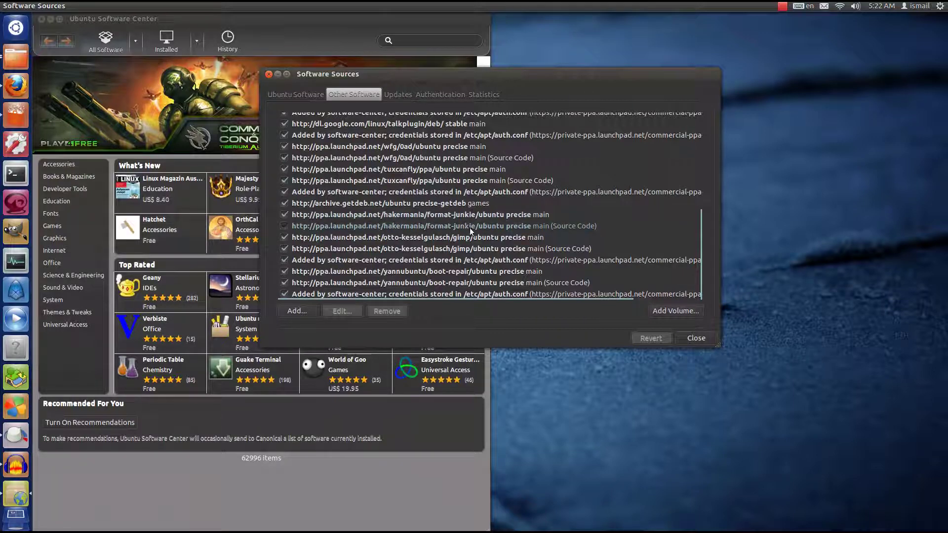
left_click(435, 213)
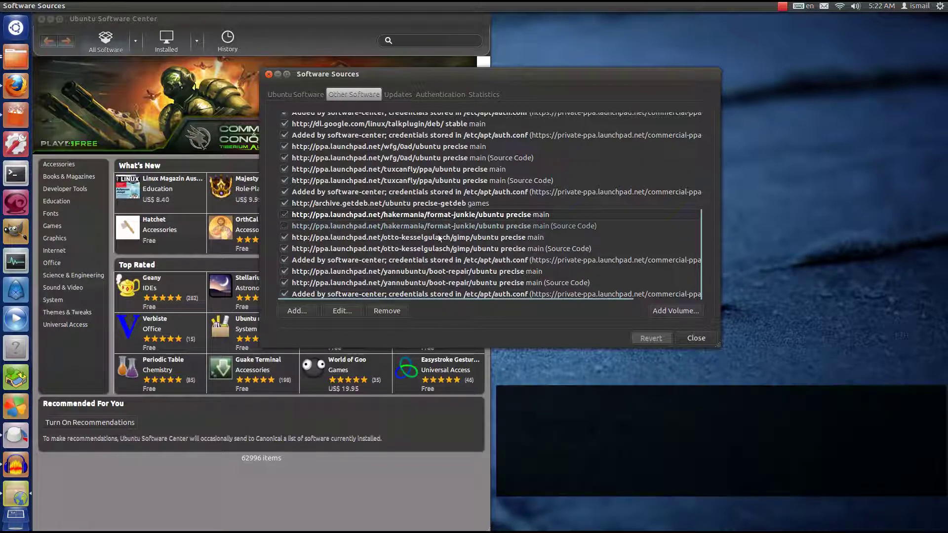
Remove the format-junkie main entry and authorise the change with the password.
left_click(402, 310)
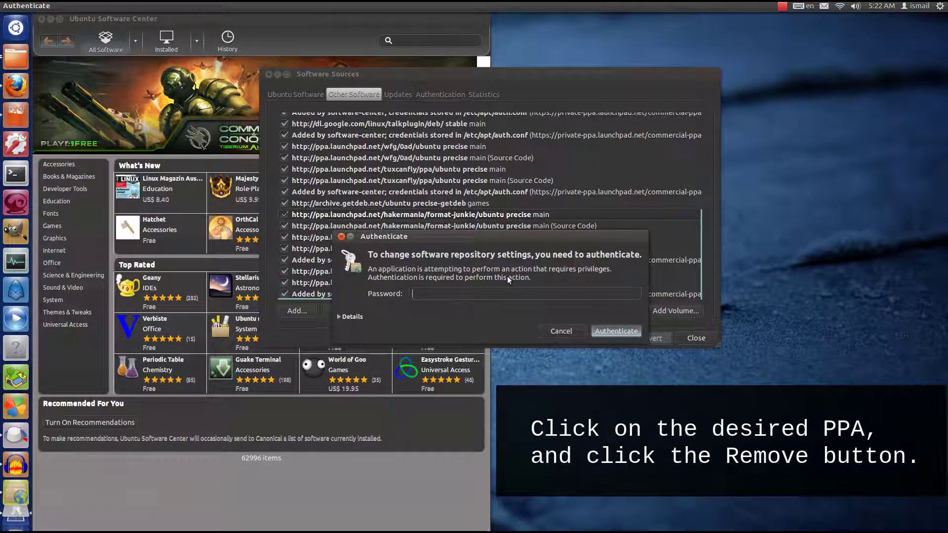
type("****")
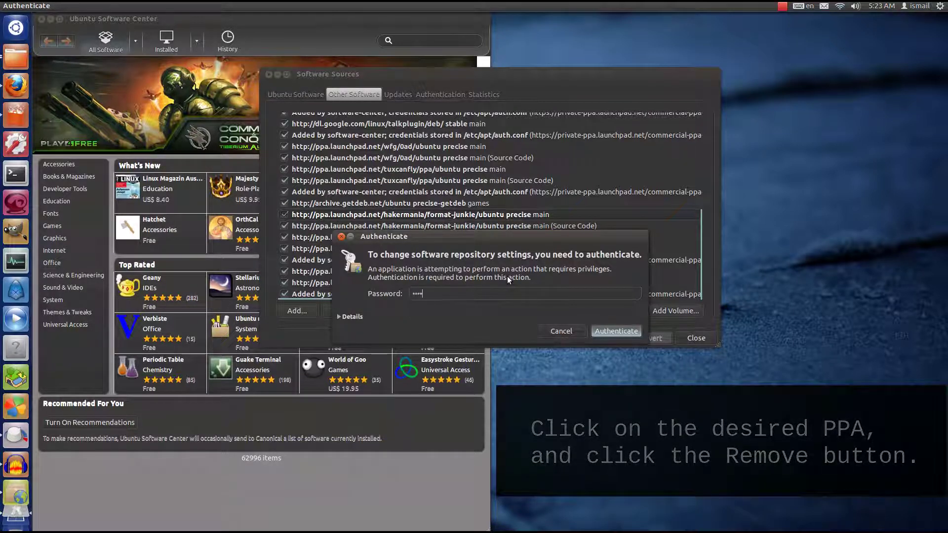
type("******")
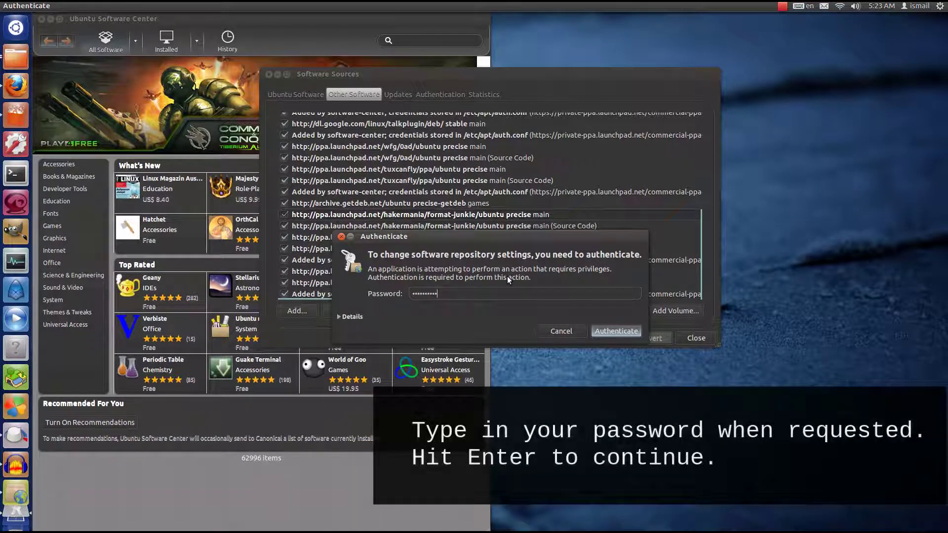
key("Return")
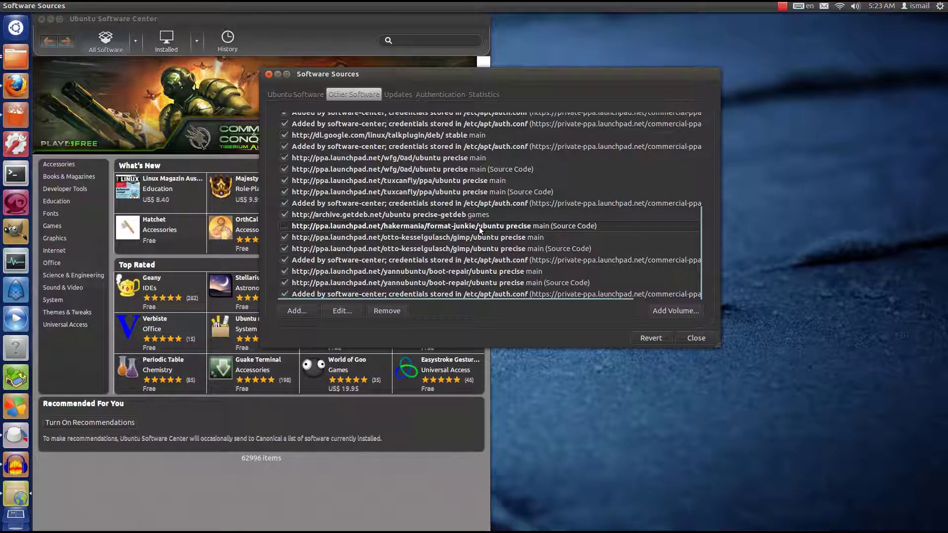
Remove the format-junkie Source Code entry and close Software Sources.
left_click(392, 312)
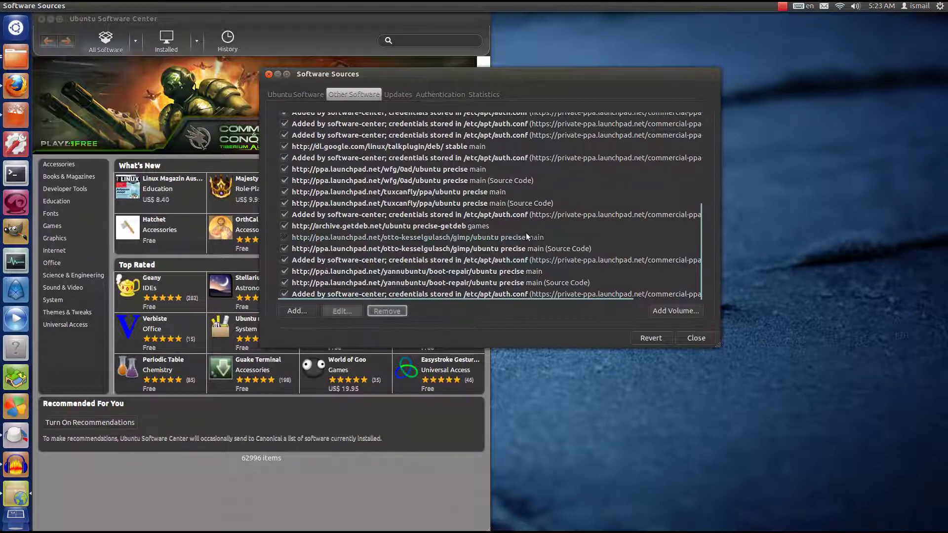
scroll(526, 232, "up", 5)
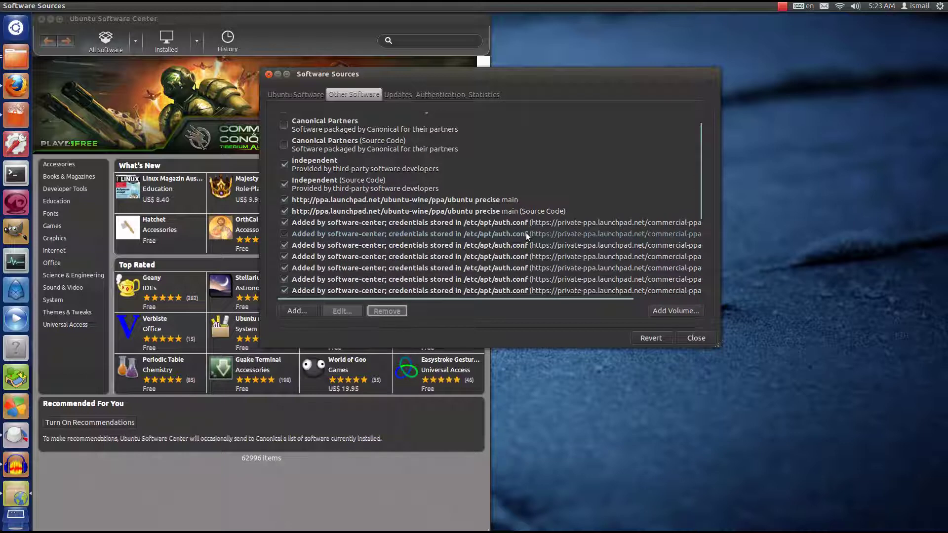
scroll(526, 232, "up", 2)
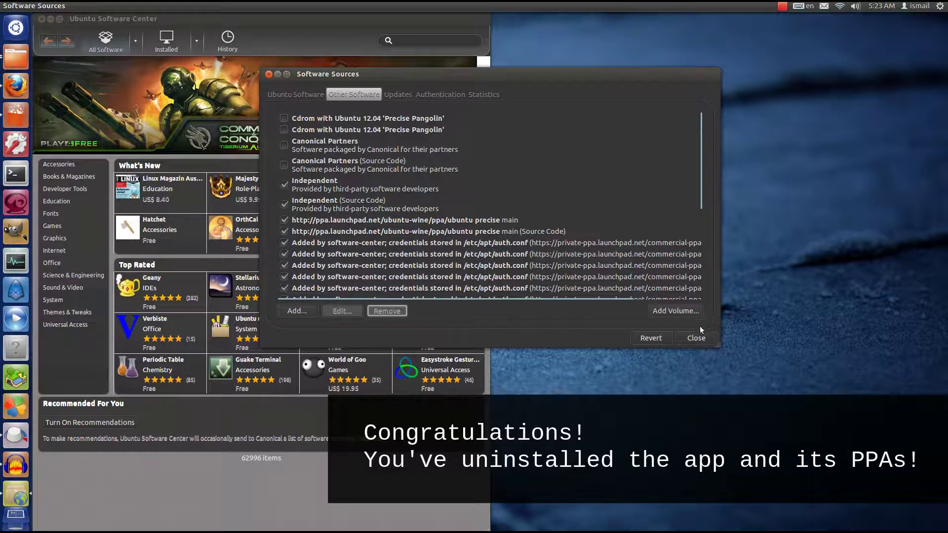
left_click(695, 339)
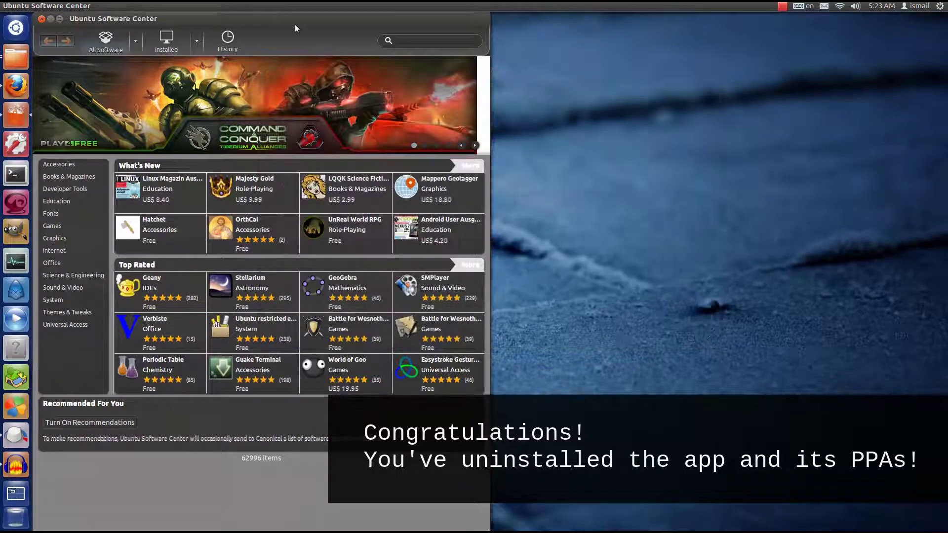